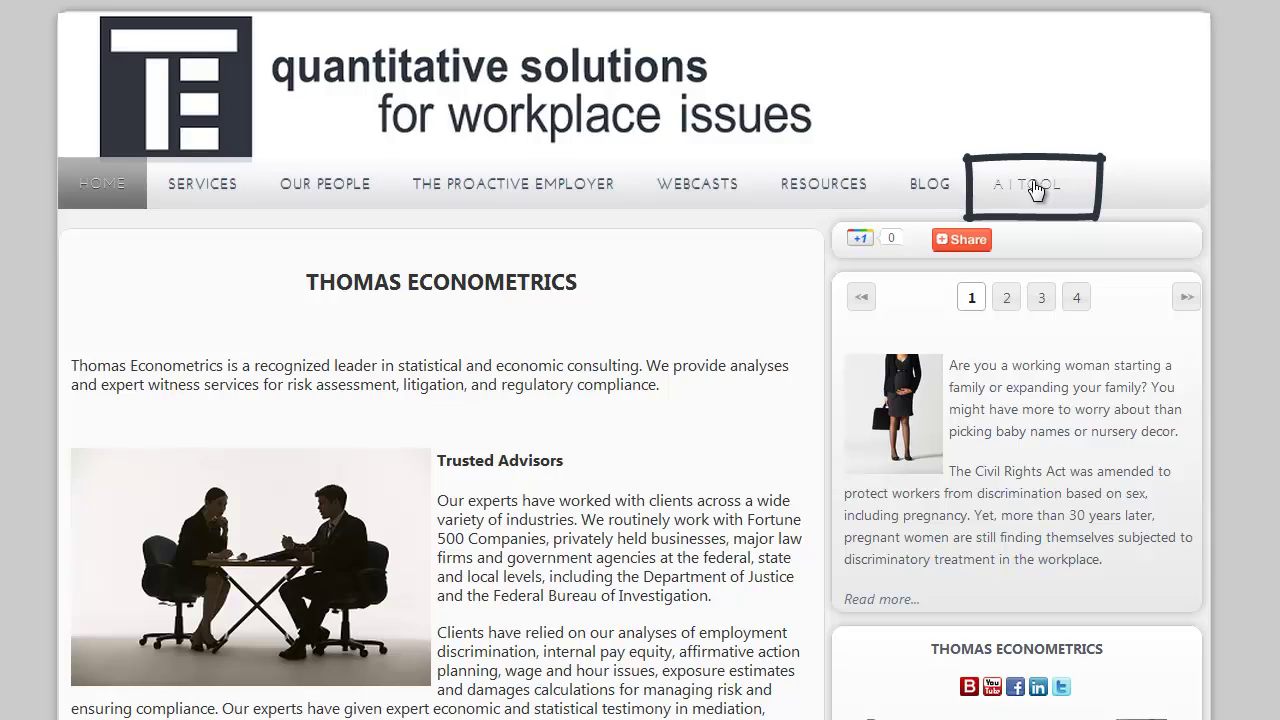
# Go to the A I TOOL page with the adverse impact analysis form
pyautogui.click(1036, 190)
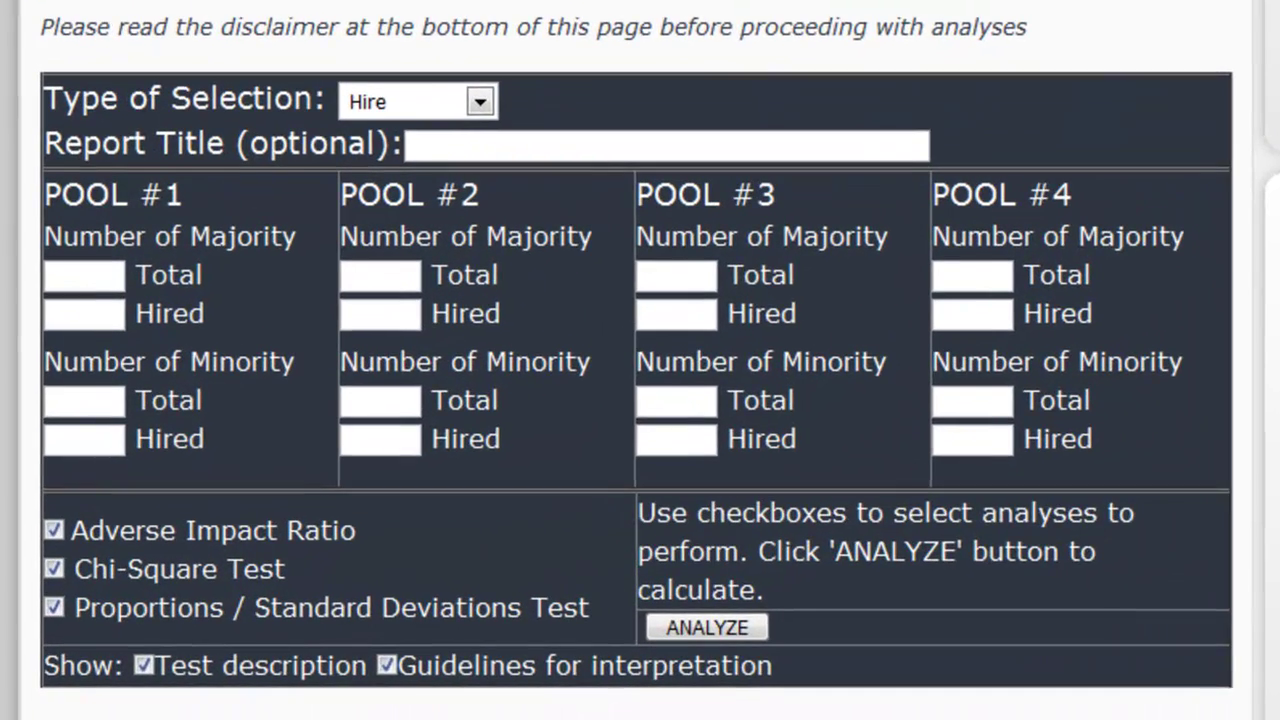
pyautogui.click(481, 99)
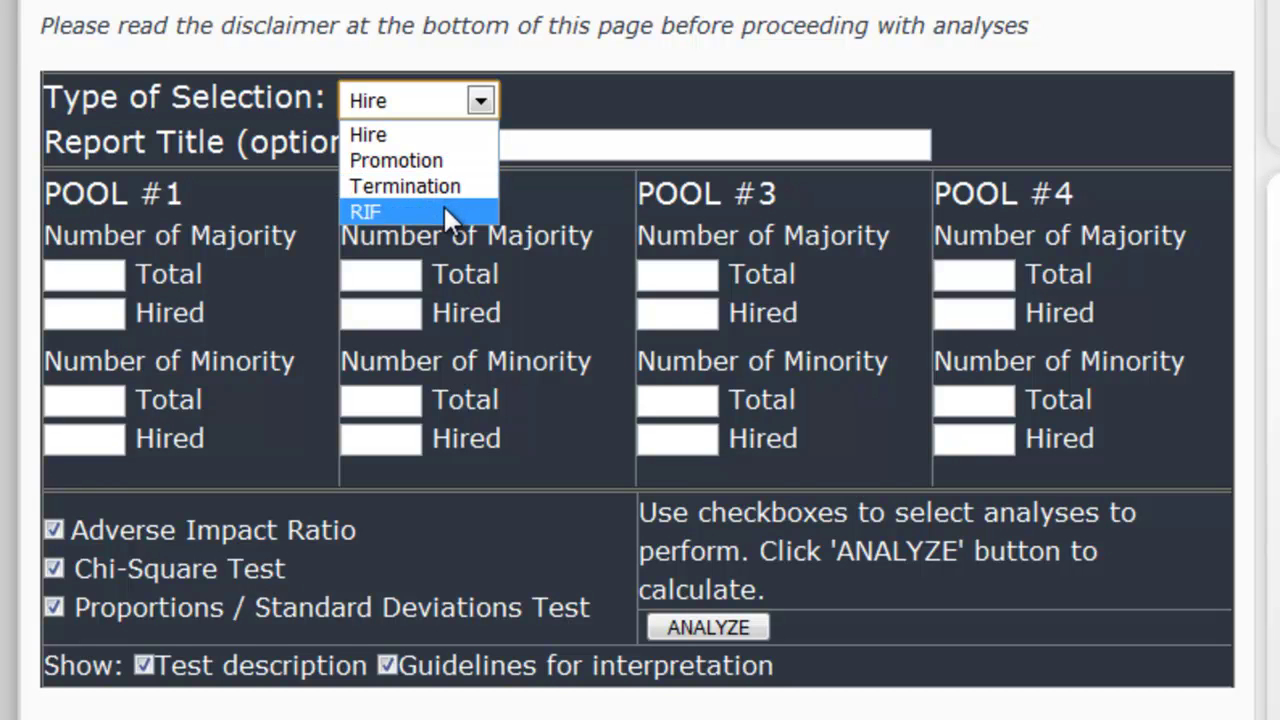
pyautogui.click(381, 138)
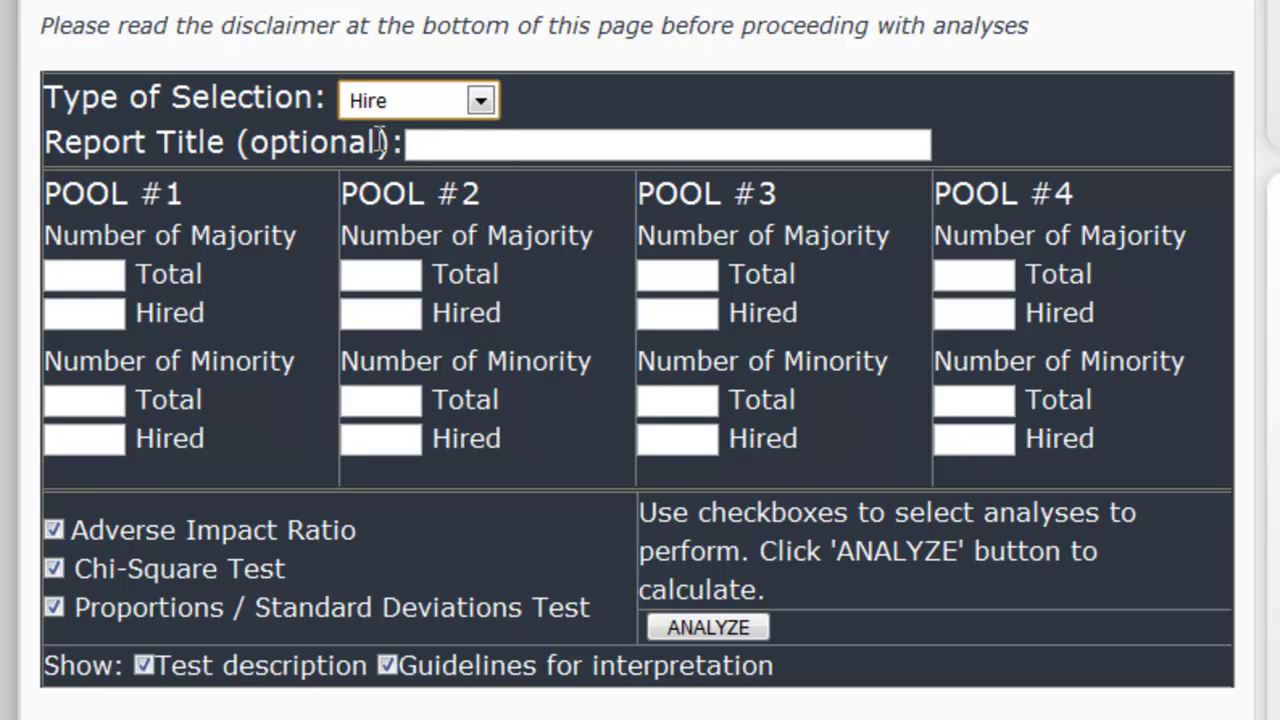
pyautogui.click(460, 150)
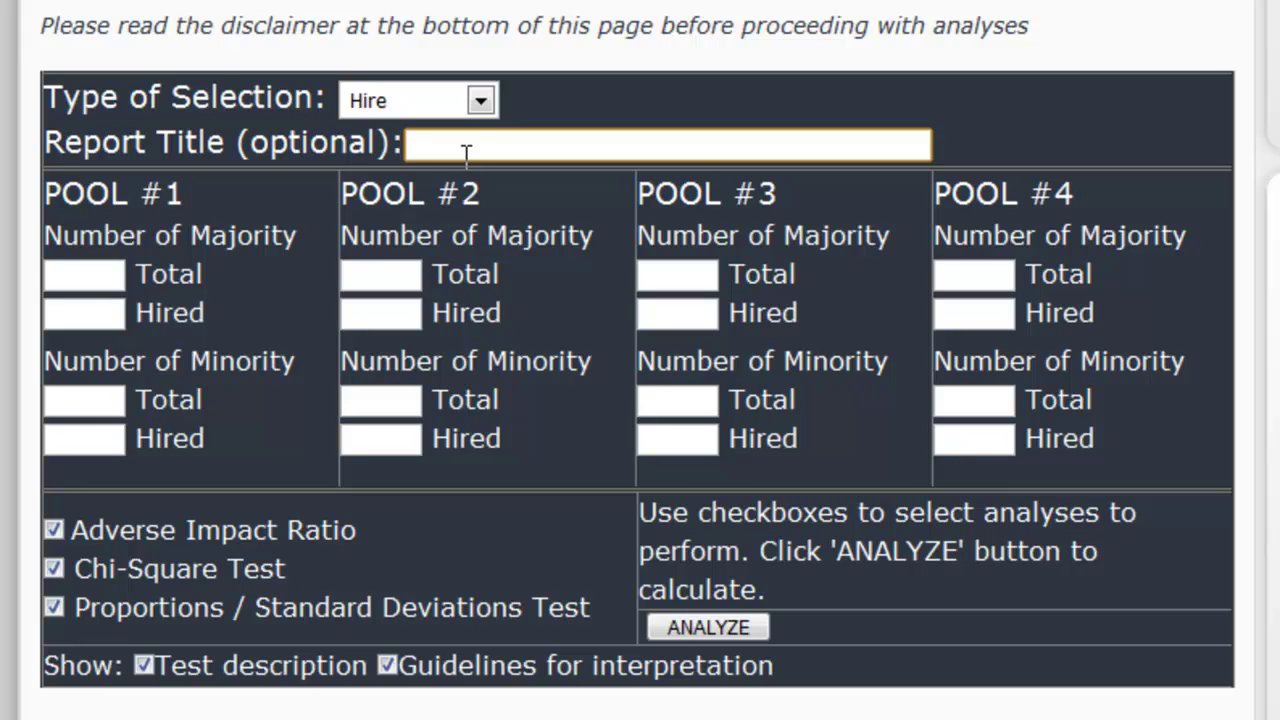
# Enter 'Sample' as the optional report title
pyautogui.write('Sample')
# Enter Pool #1 figures: majority 100 total, 25 hired; minority 100 total, 11 hired
pyautogui.click(60, 285)
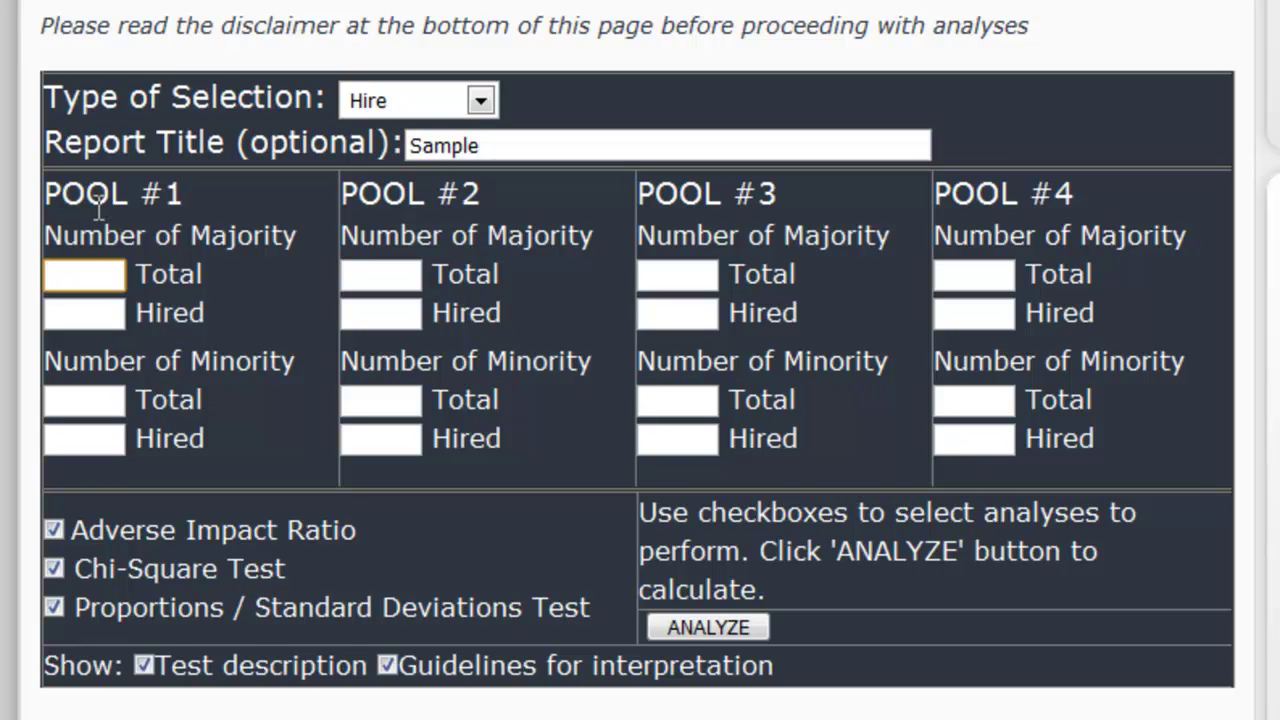
pyautogui.write('100')
pyautogui.press('Tab')
pyautogui.write('25')
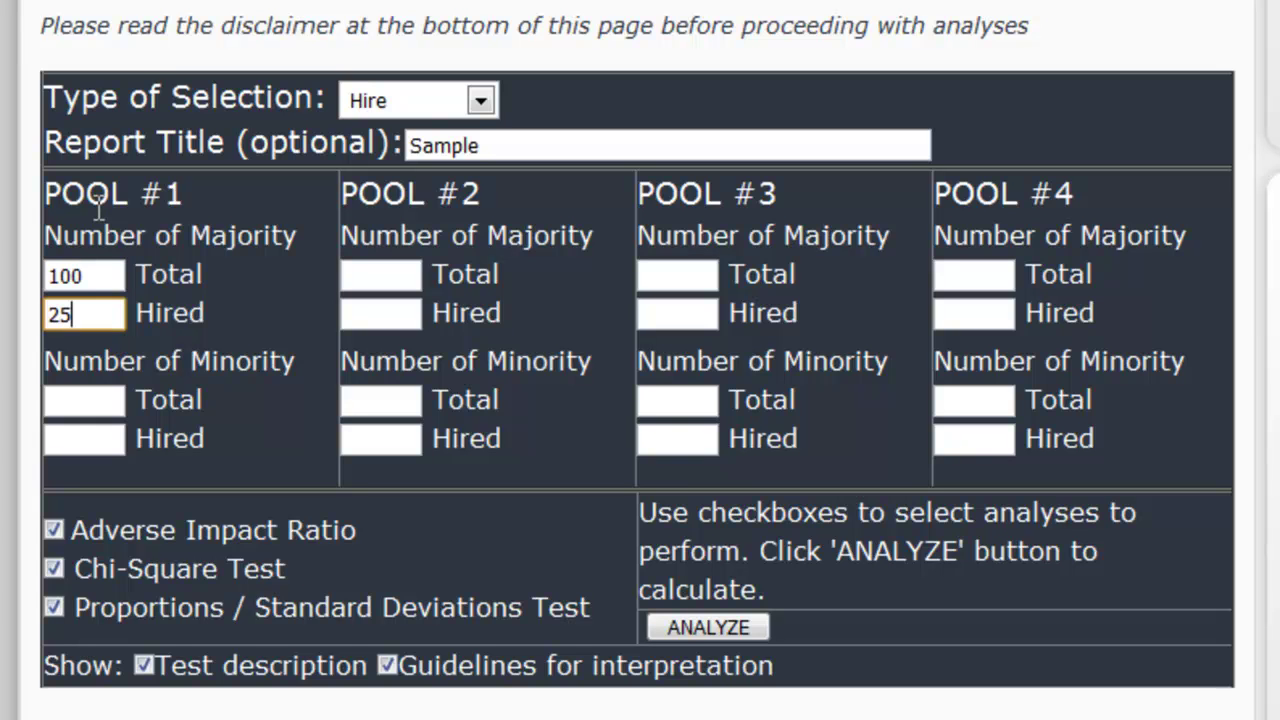
pyautogui.press('Tab')
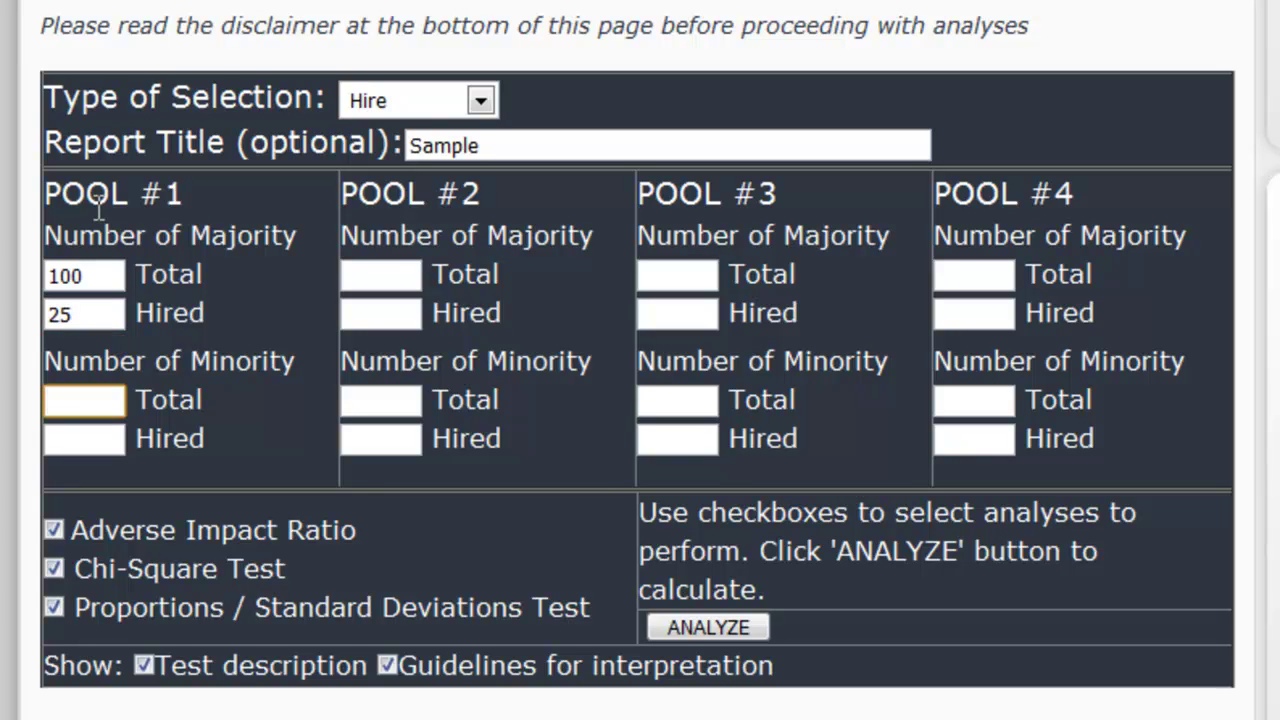
pyautogui.write('100')
pyautogui.press('Tab')
pyautogui.write('11')
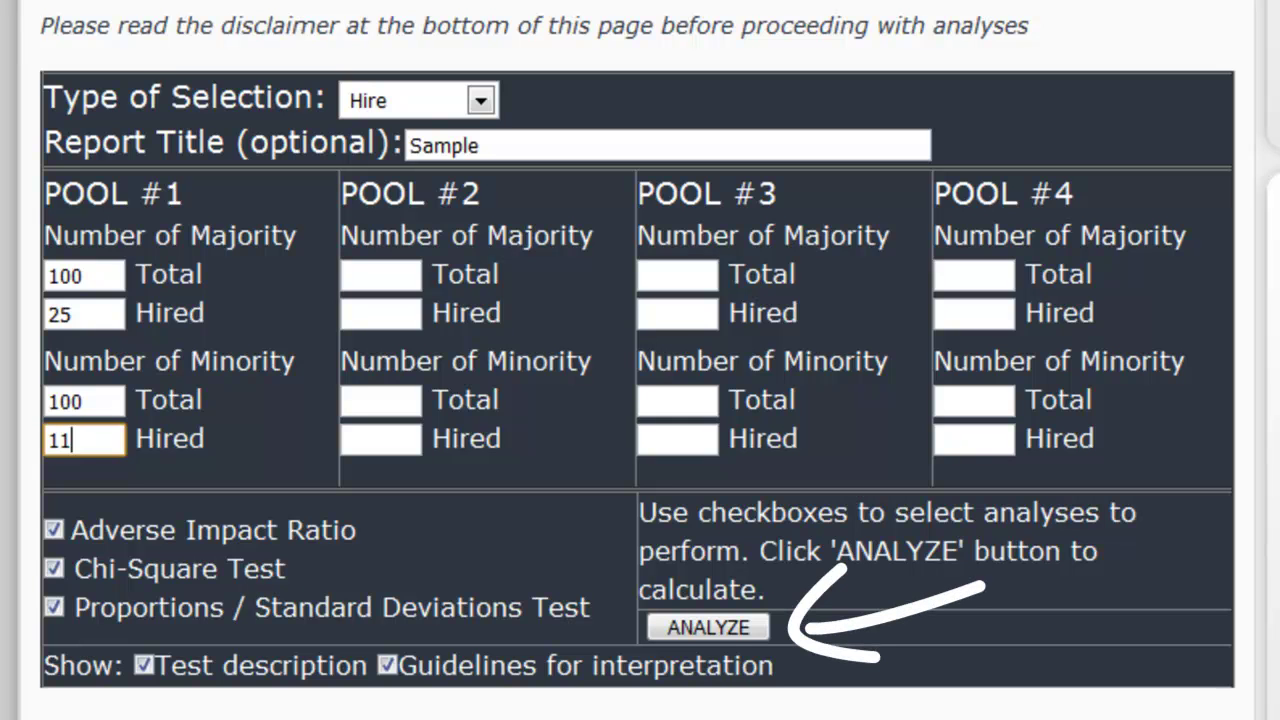
# Run ANALYZE on Pool #1 and accept the disclaimer alert
pyautogui.click(723, 634)
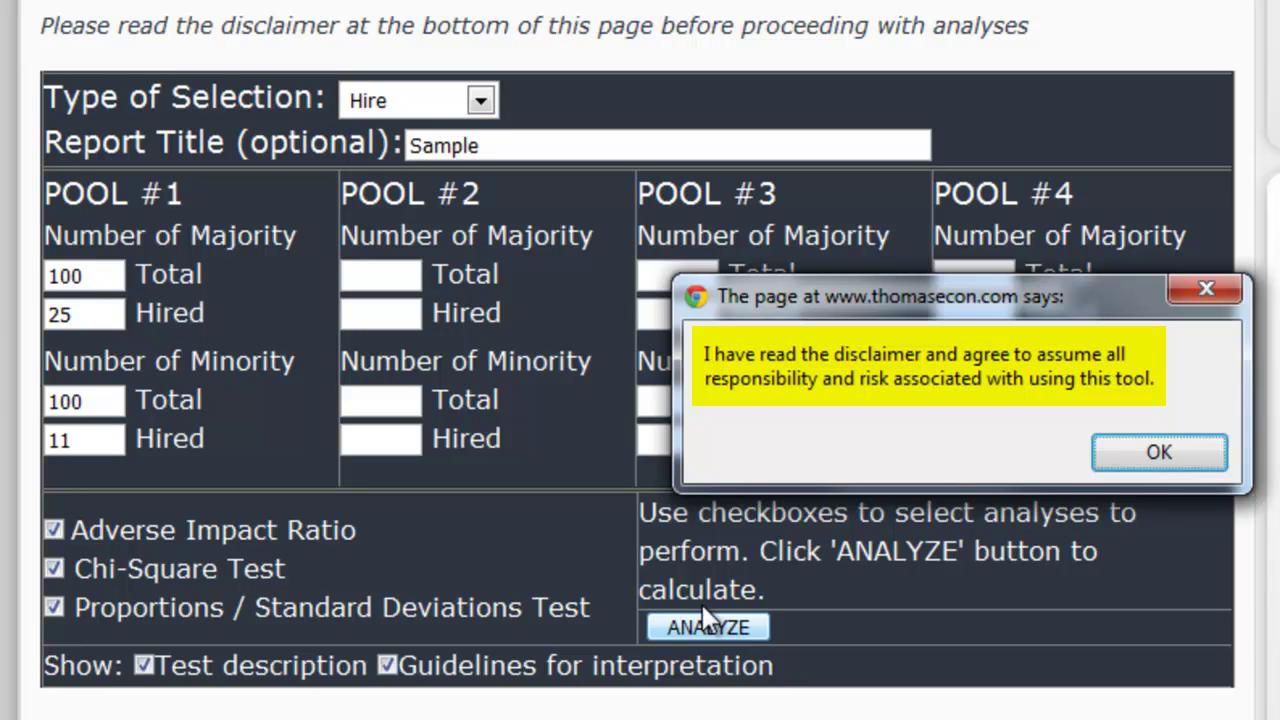
pyautogui.click(1157, 452)
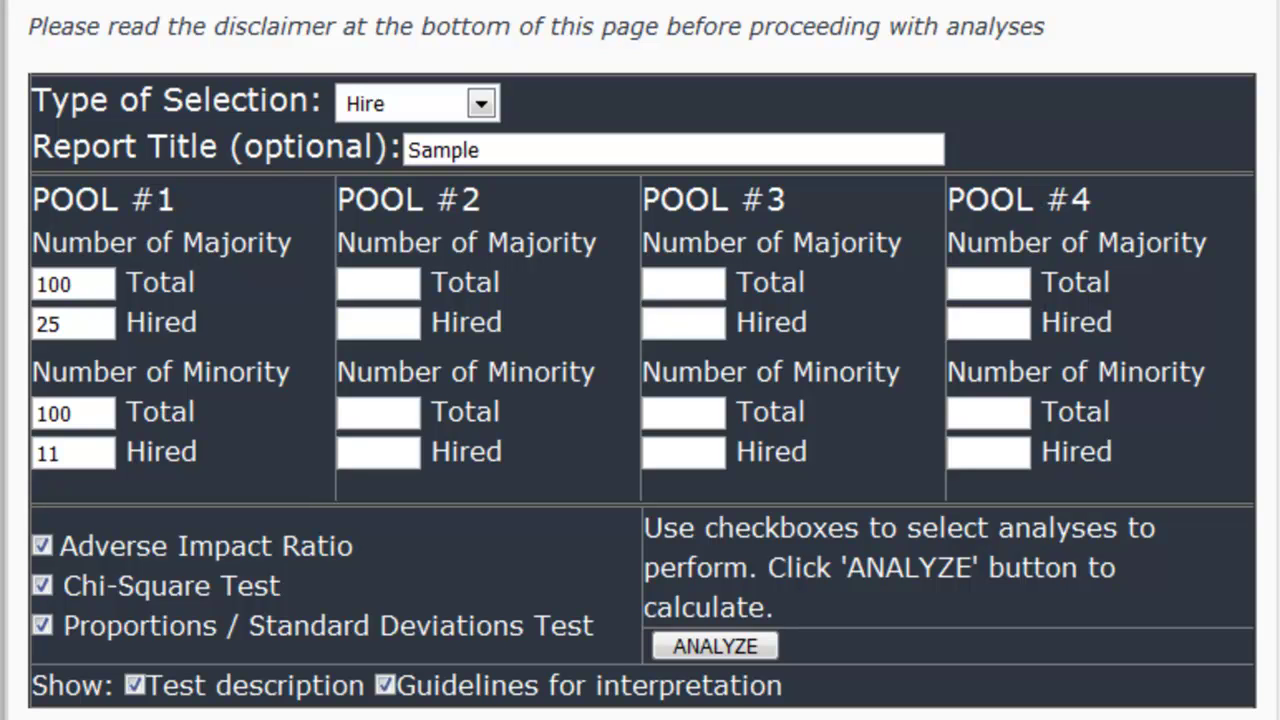
# Enter Pool #2 figures: majority 200 total, 10 hired; minority 310 total, 25 hired
pyautogui.press('Tab')
pyautogui.write('200')
pyautogui.press('Tab')
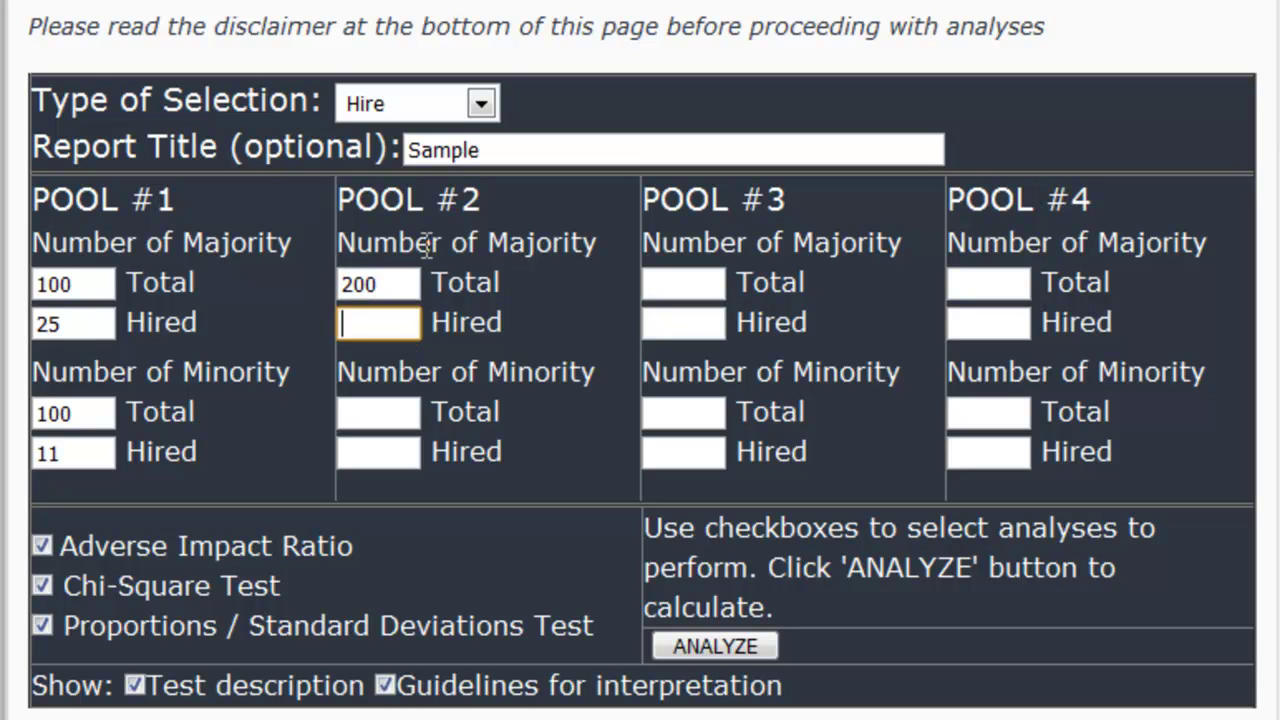
pyautogui.write('10')
pyautogui.press('Tab')
pyautogui.write('3')
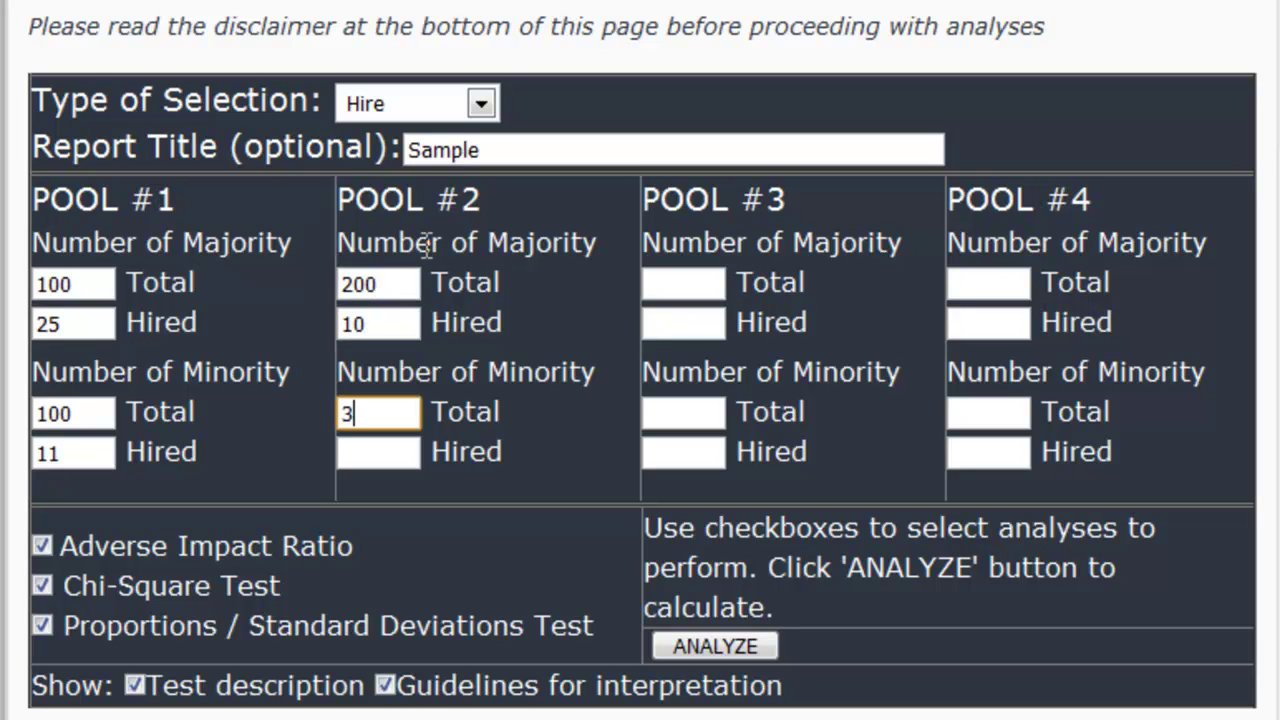
pyautogui.write('10')
pyautogui.press('Tab')
pyautogui.write('25')
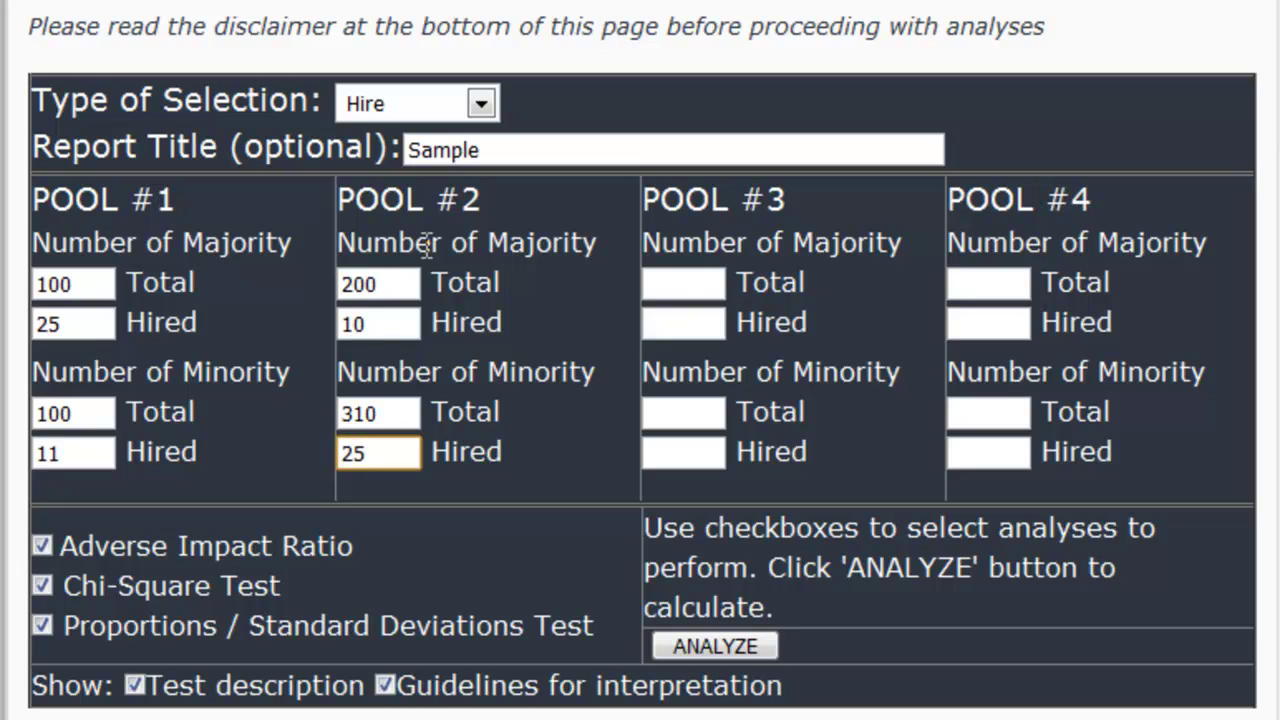
# Enter Pool #3 figures: majority 125 total, 11 hired; minority 45 total, 10 hired
pyautogui.click(685, 287)
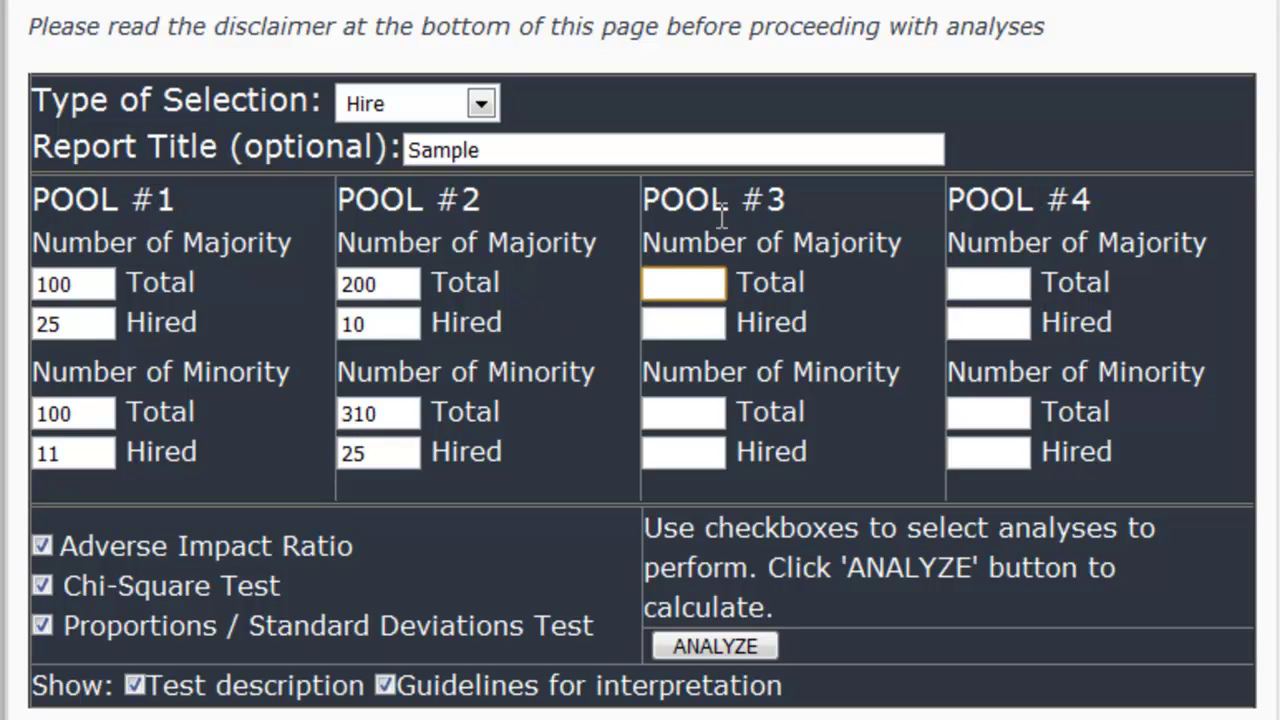
pyautogui.write('125')
pyautogui.press('Tab')
pyautogui.write('11')
pyautogui.press('Tab')
pyautogui.write('45')
pyautogui.press('Tab')
pyautogui.write('10')
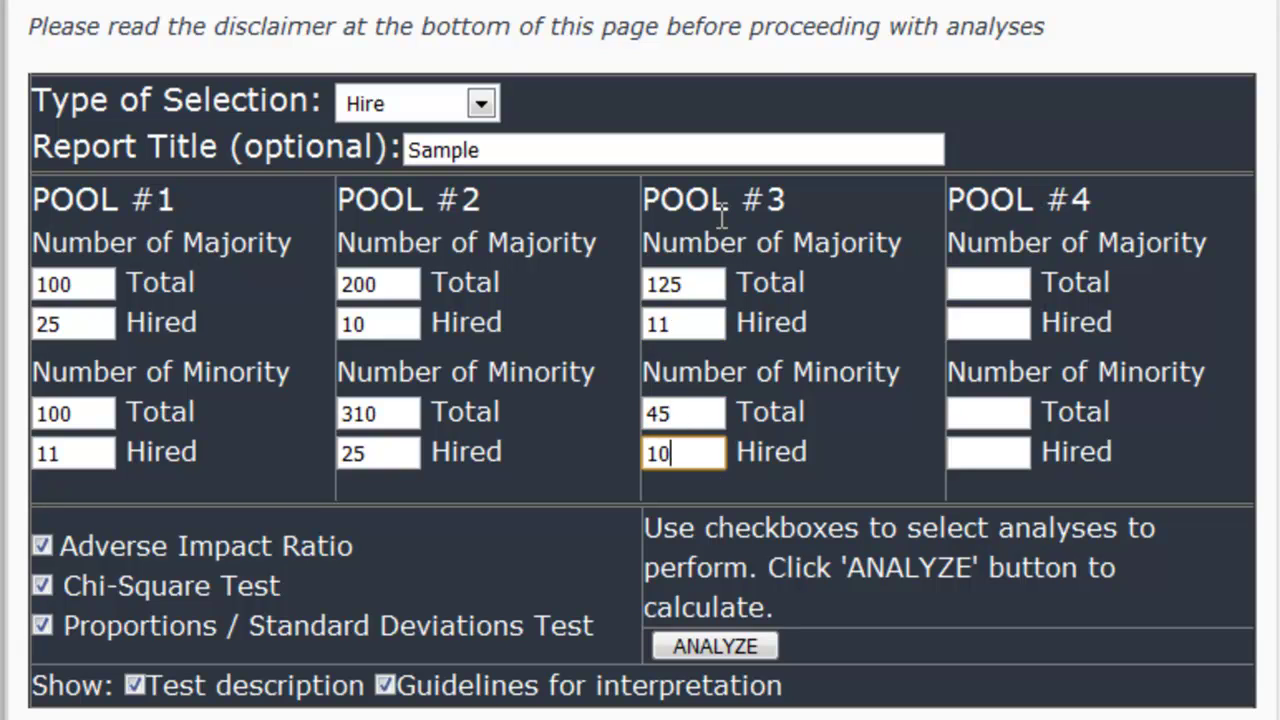
# Enter Pool #4 figures: majority 351 total, 12 hired; minority 344 total, 15 hired
pyautogui.click(997, 283)
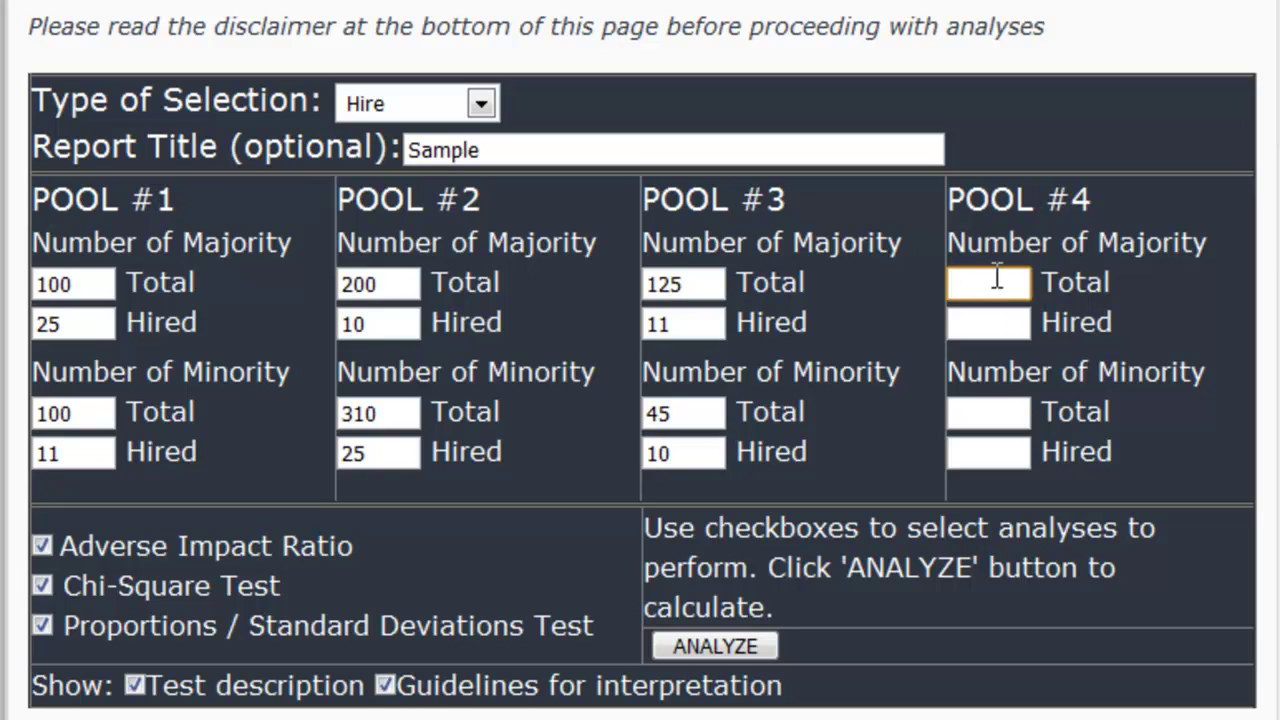
pyautogui.write('351')
pyautogui.press('Tab')
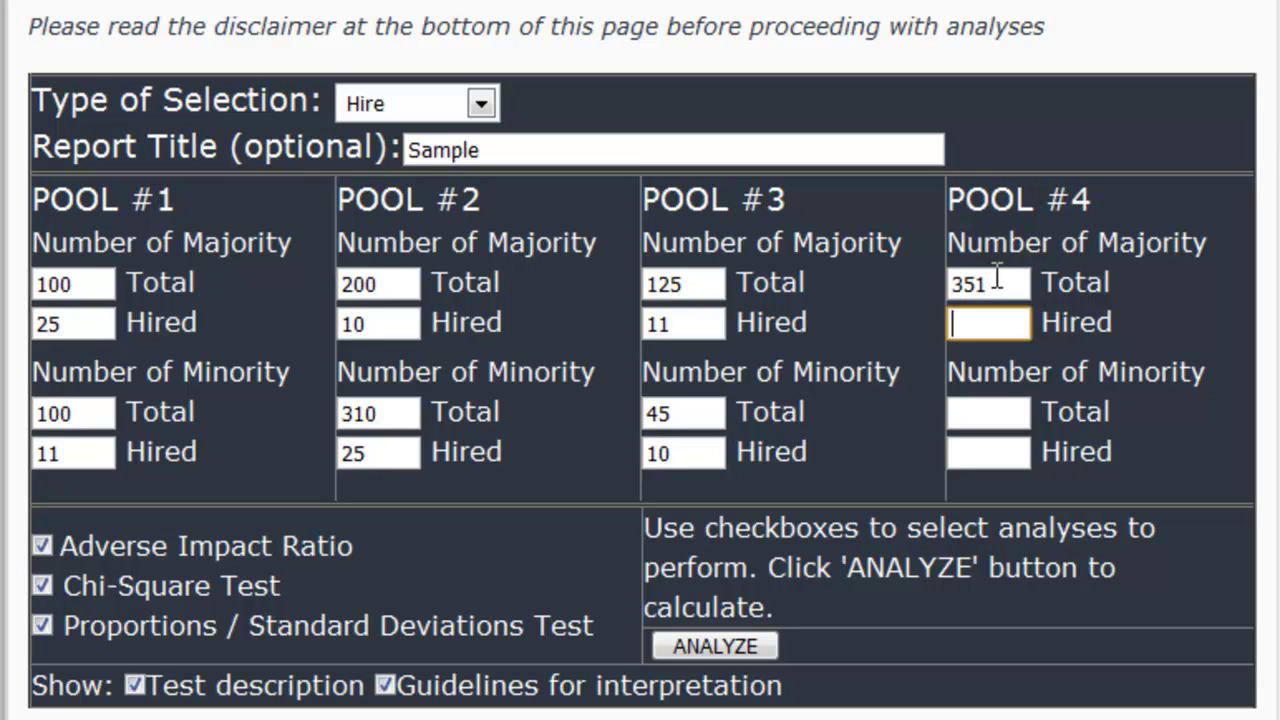
pyautogui.write('12')
pyautogui.press('Tab')
pyautogui.write('344')
pyautogui.press('Tab')
pyautogui.write('15')
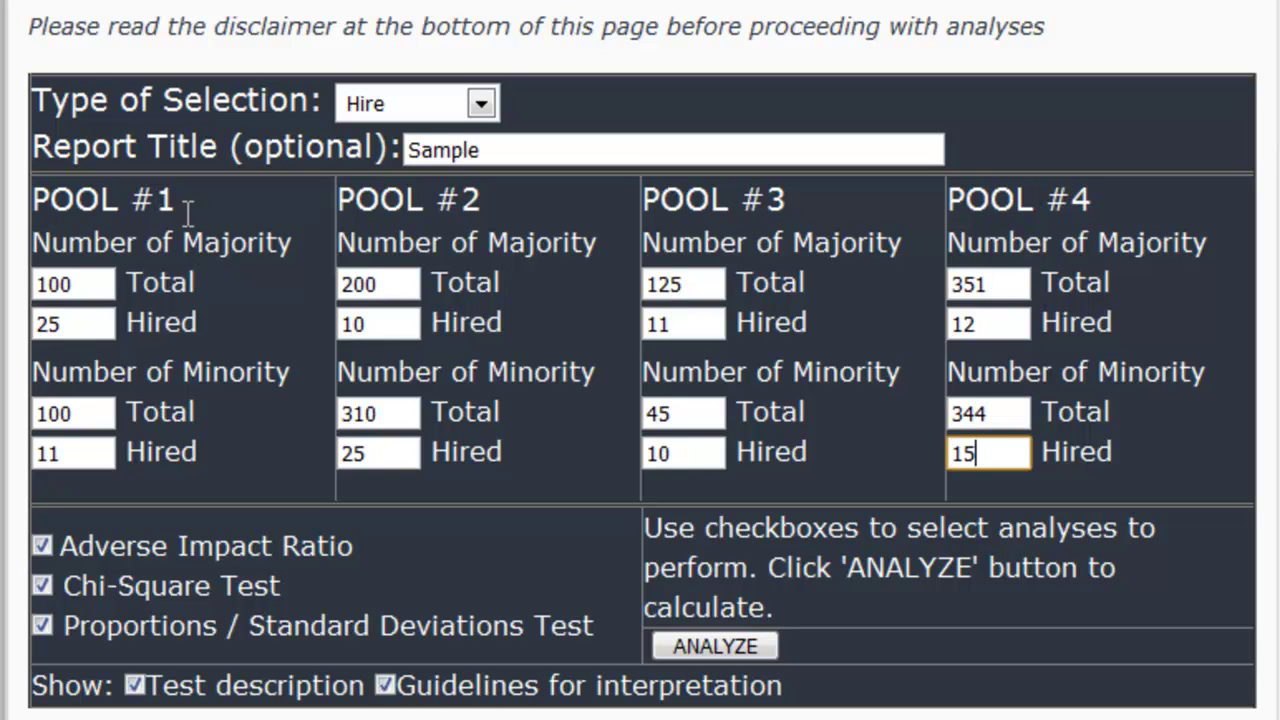
# Turn off the Chi-Square and Proportions / Standard Deviations tests
pyautogui.click(41, 586)
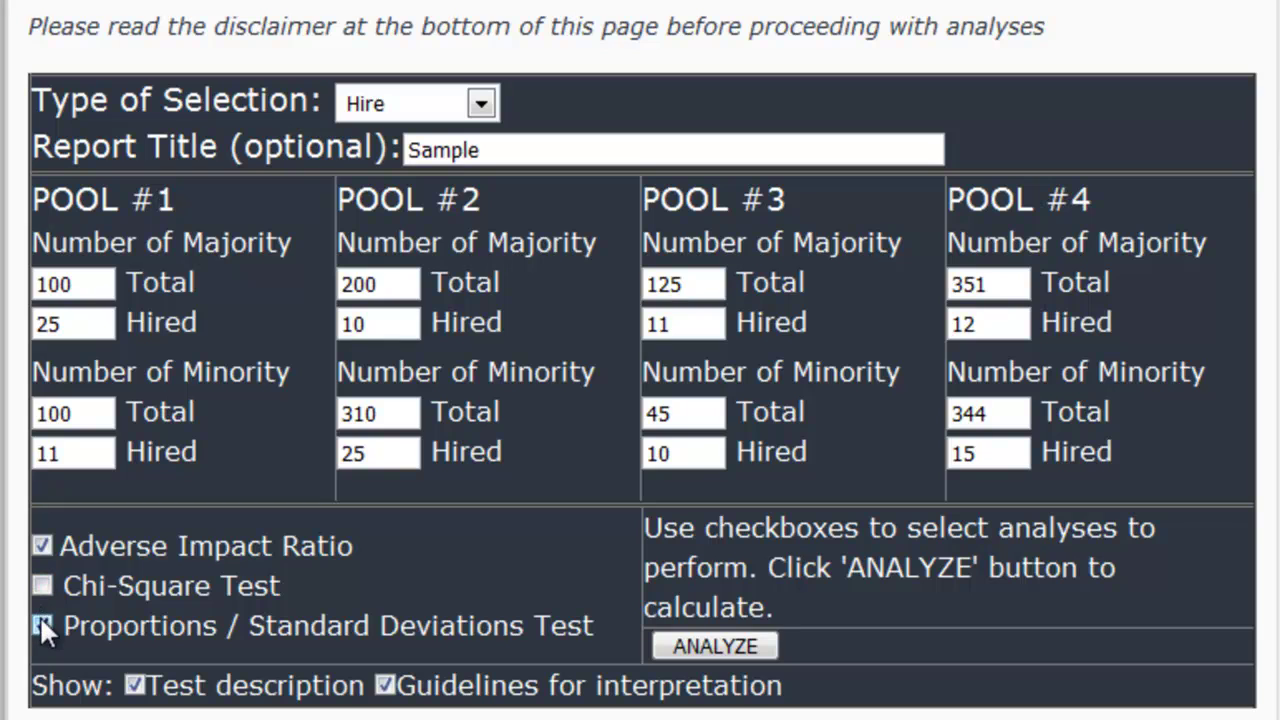
pyautogui.click(42, 622)
# Run the adverse impact ratio analysis across all four pools
pyautogui.click(731, 645)
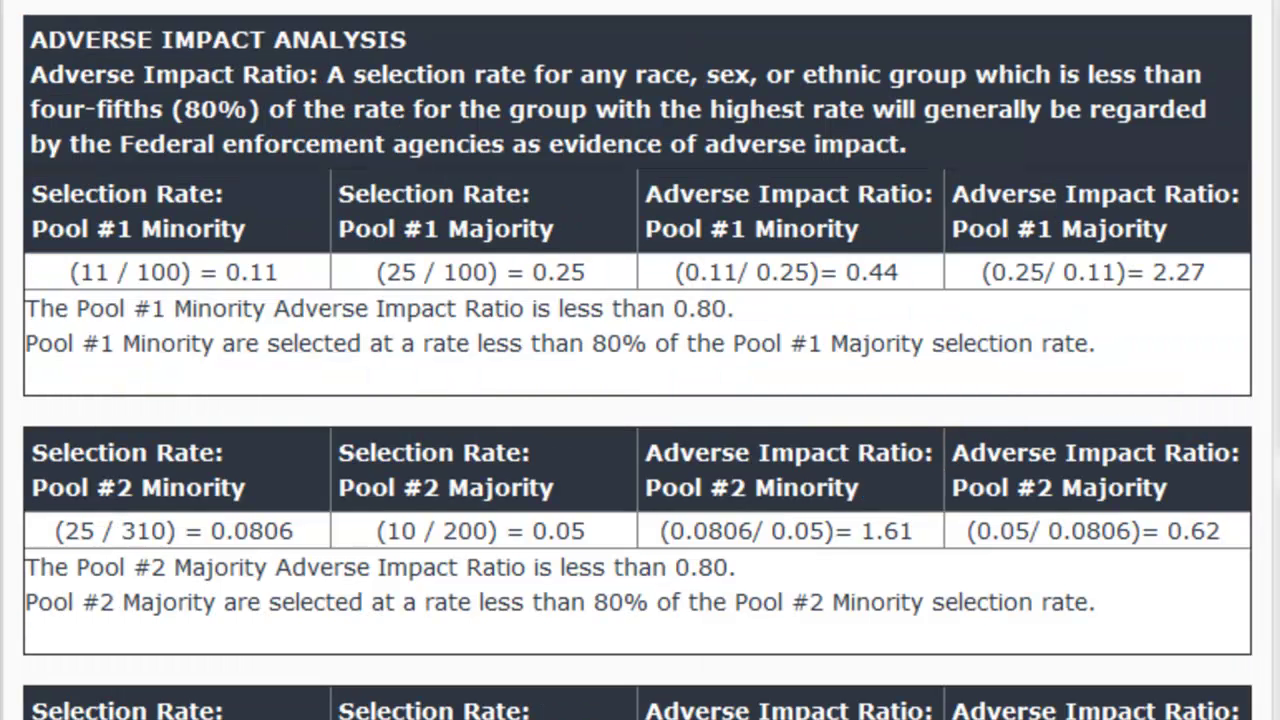